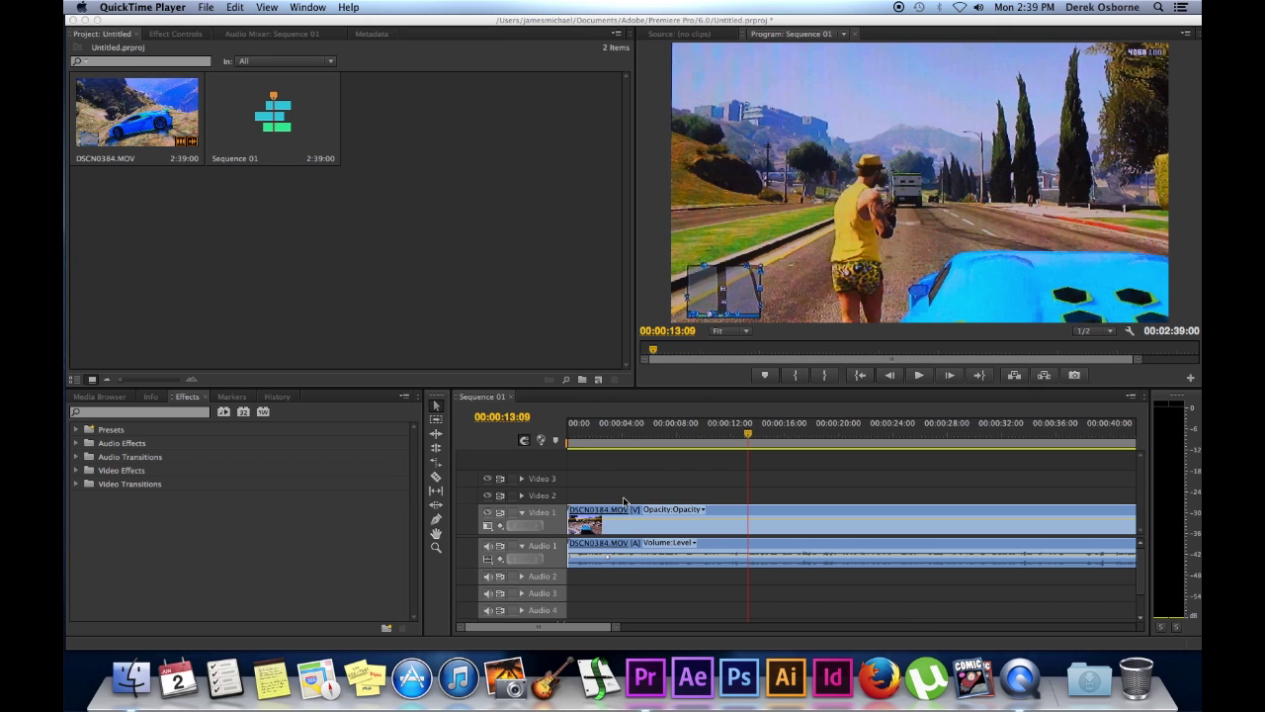
# Razor DSCN0384.MOV twice, clear the short middle piece, and close the gap.
pyautogui.click(754, 529)
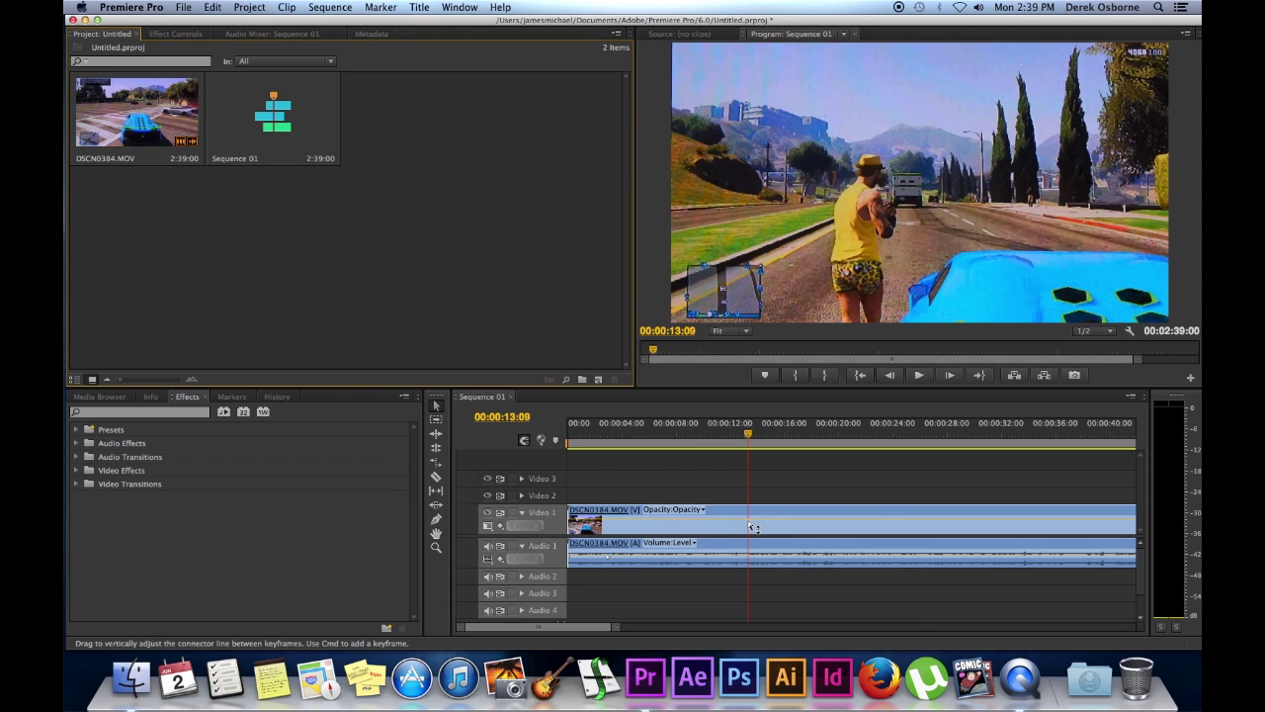
pyautogui.press('c')
pyautogui.click(749, 521)
pyautogui.click(802, 522)
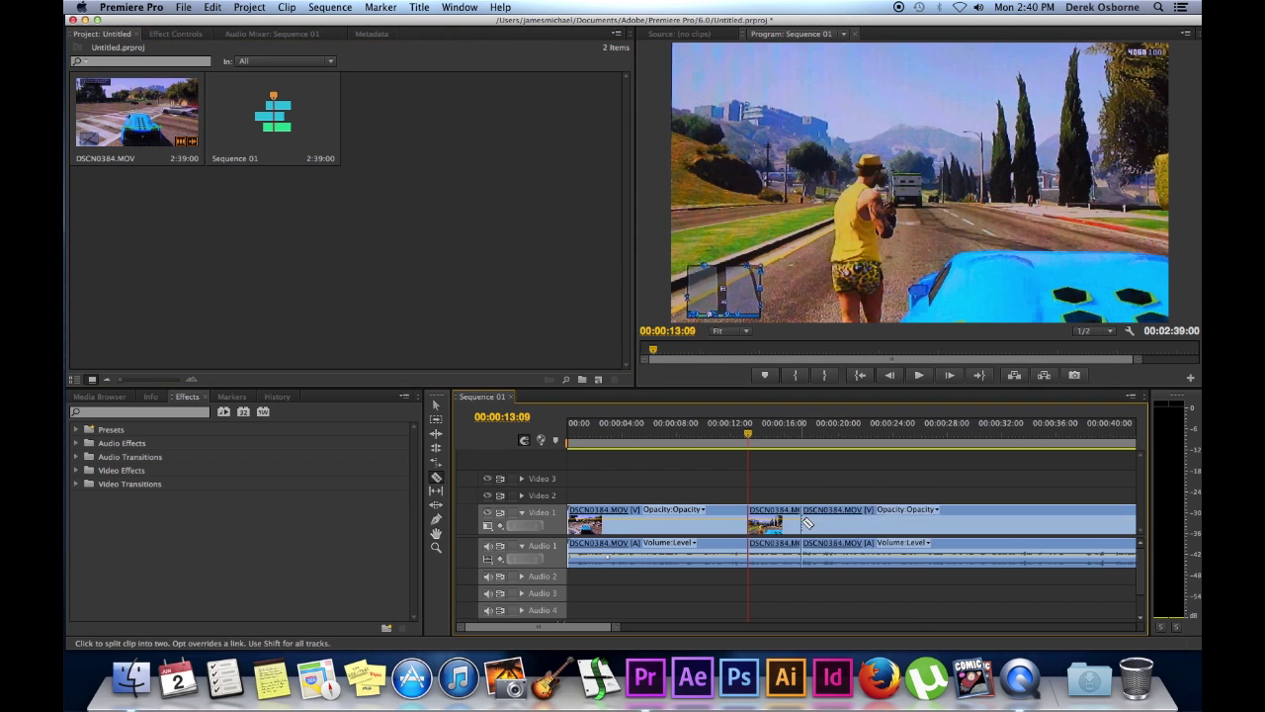
pyautogui.press('v')
pyautogui.rightClick(770, 510)
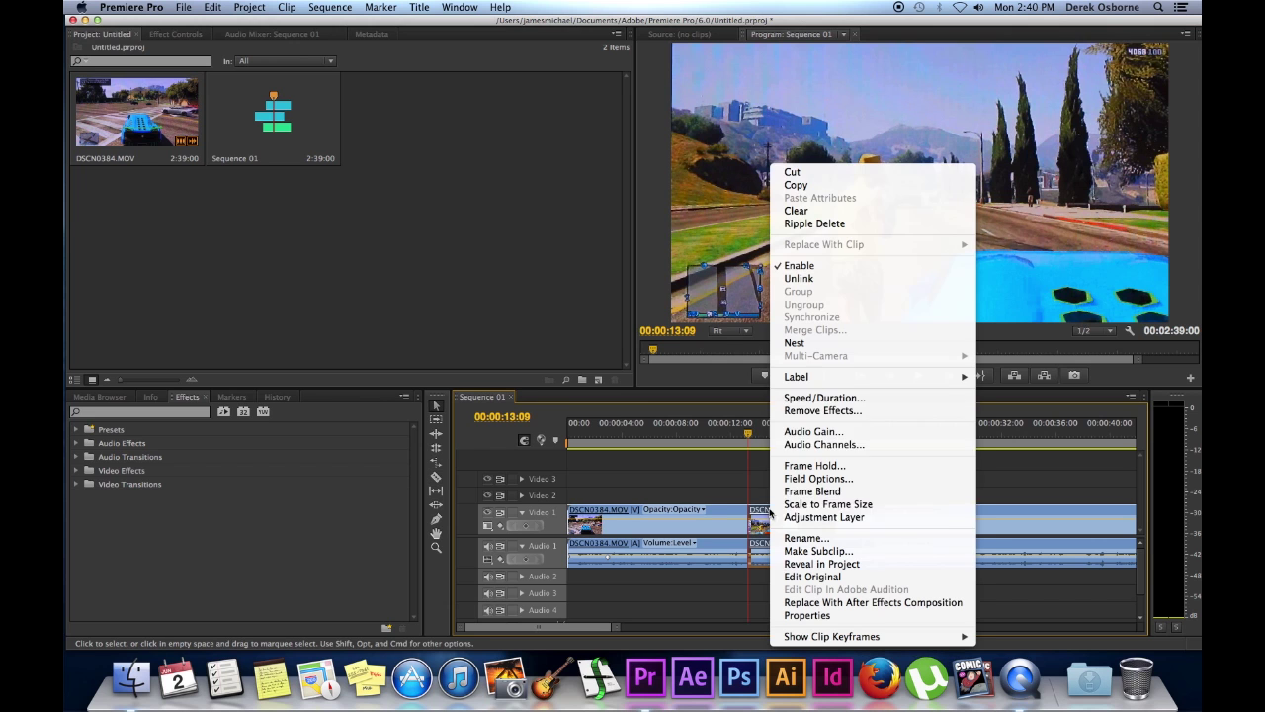
pyautogui.click(816, 174)
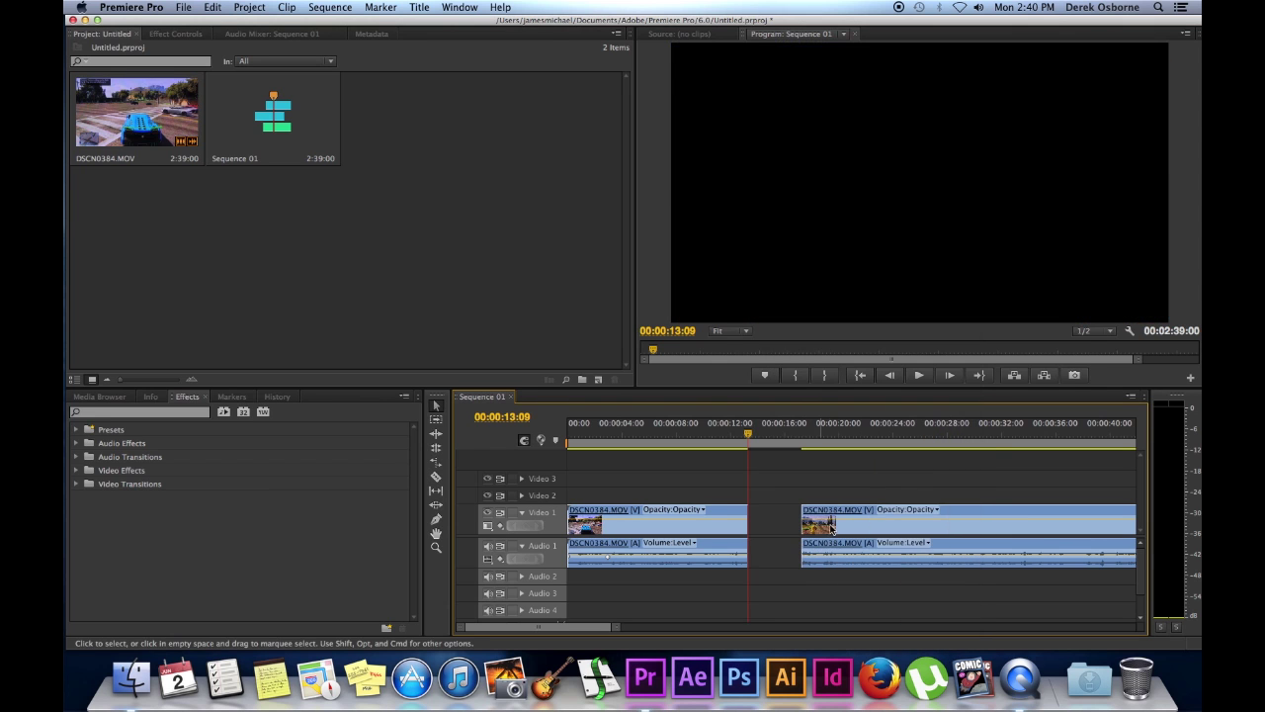
pyautogui.moveTo(830, 524); pyautogui.dragTo(777, 524)
# Place a Cross Dissolve on the edit point and play it back.
pyautogui.click(76, 483)
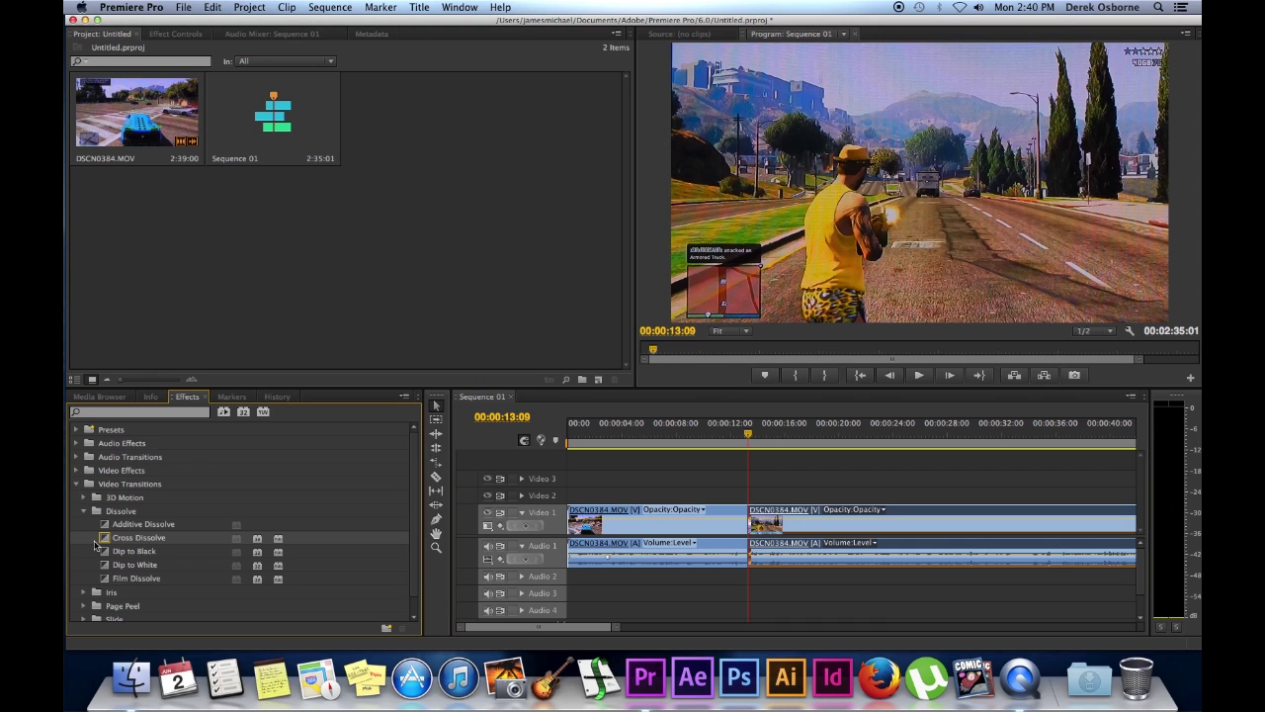
pyautogui.moveTo(96, 543); pyautogui.dragTo(748, 523)
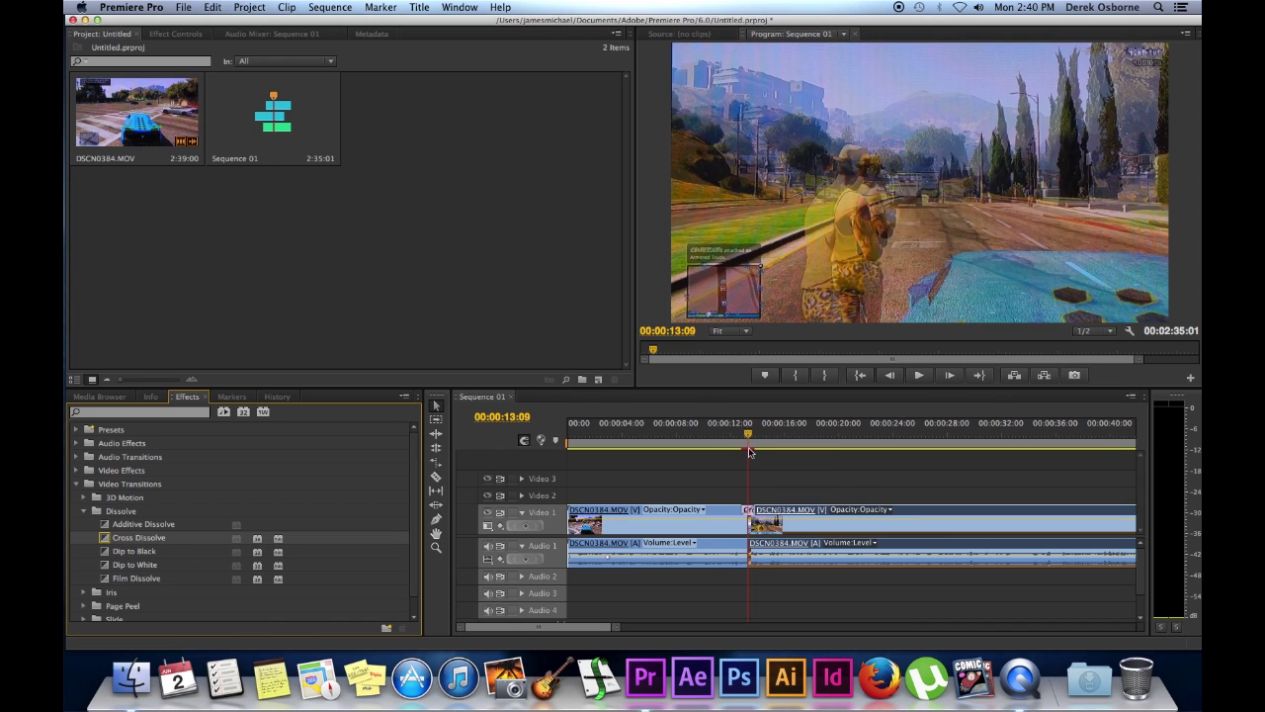
pyautogui.click(737, 440)
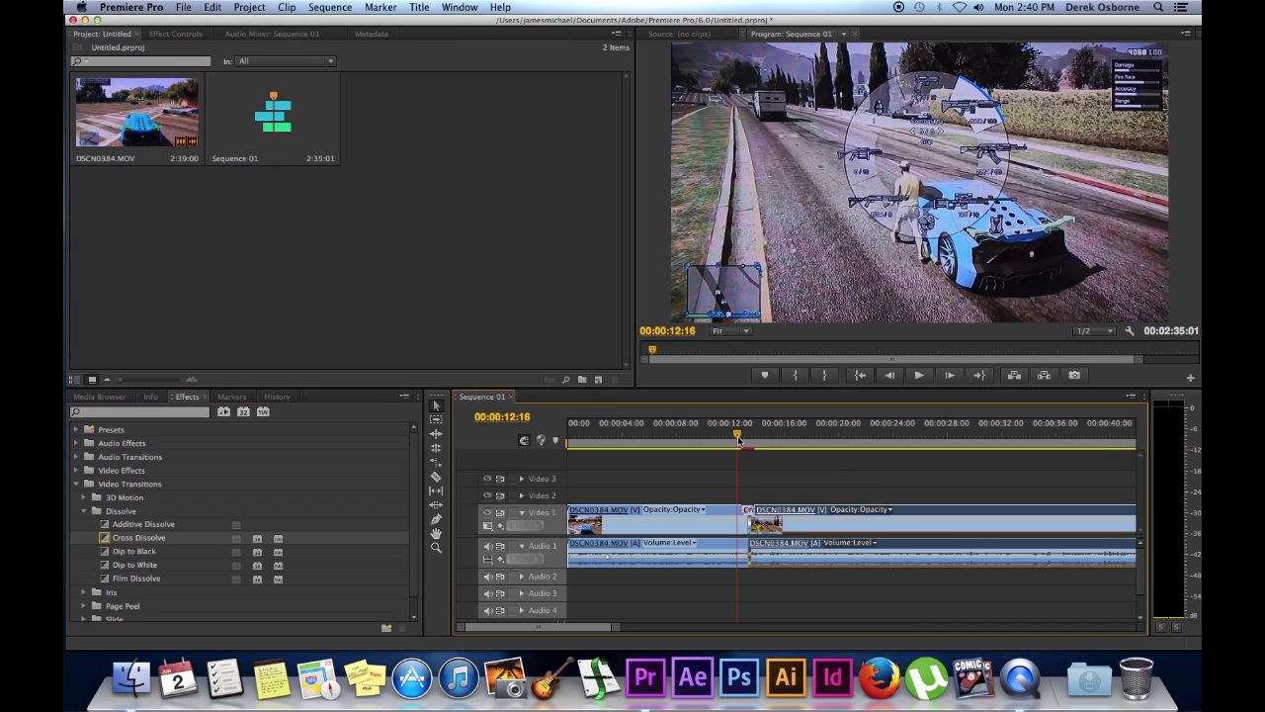
pyautogui.press('space')
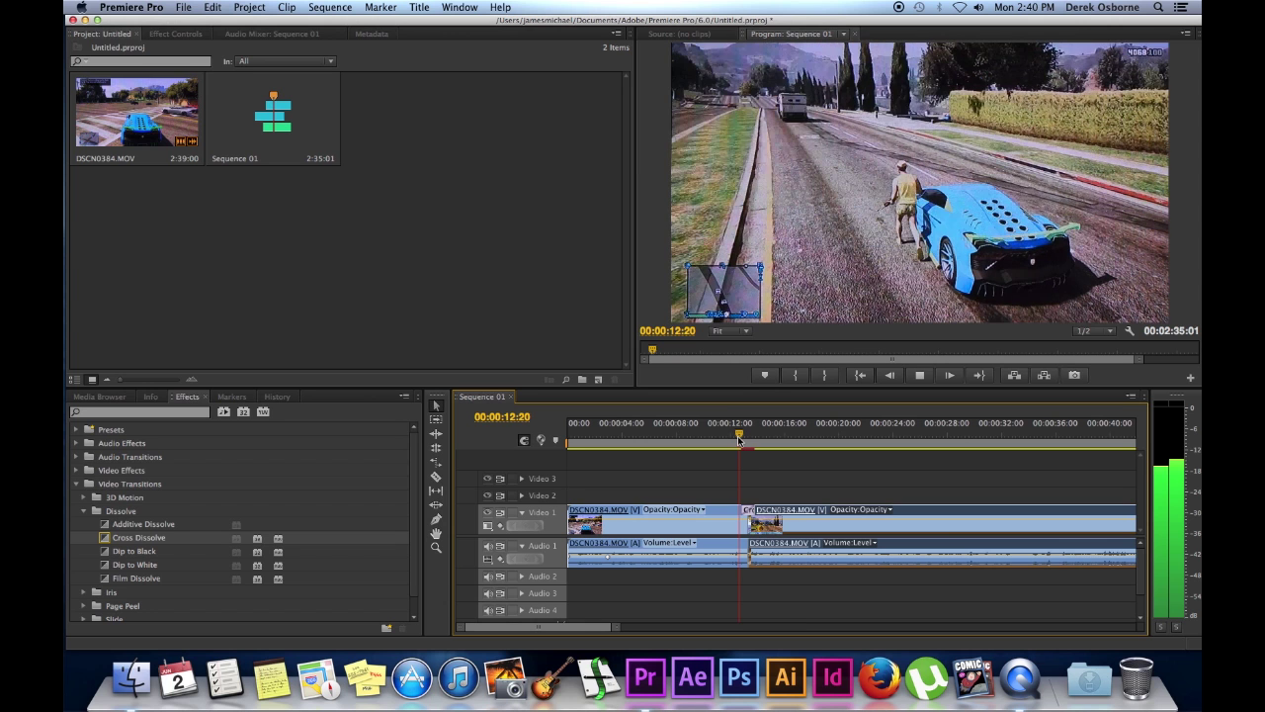
pyautogui.press('space')
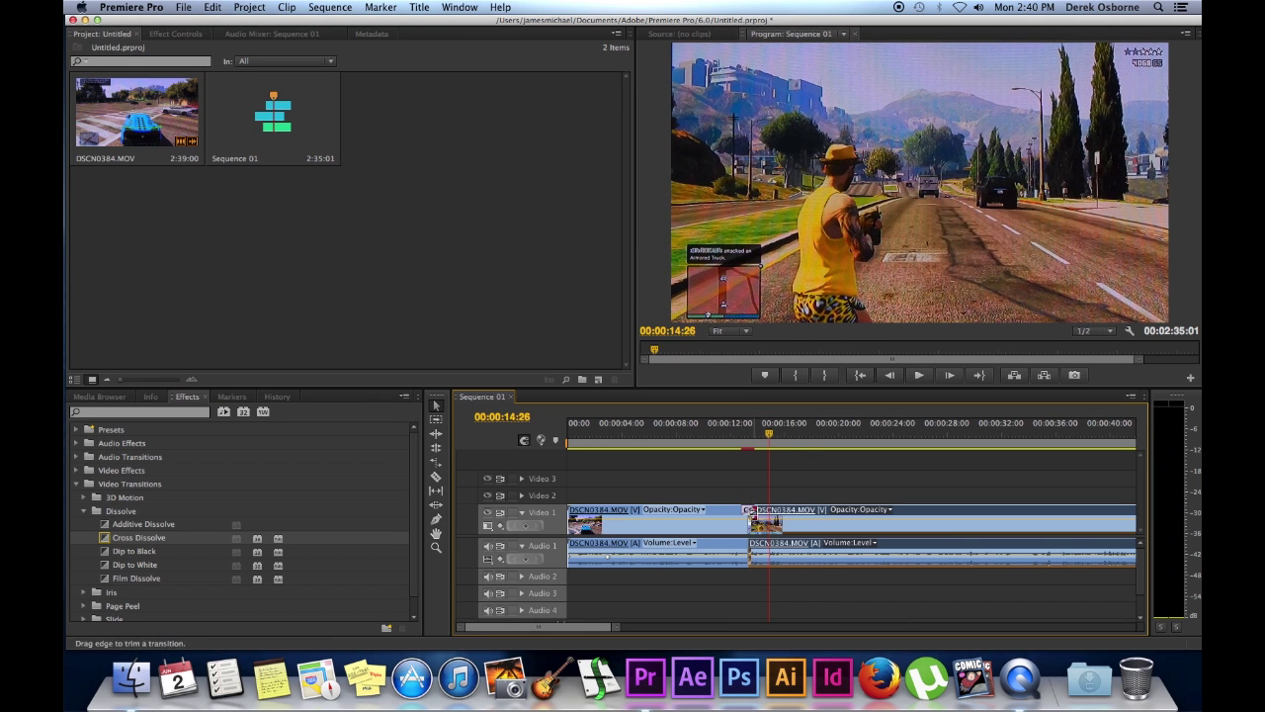
# Widen the Cross Dissolve slightly and scrub back to just before it.
pyautogui.click(752, 509)
pyautogui.moveTo(752, 509); pyautogui.dragTo(755, 507)
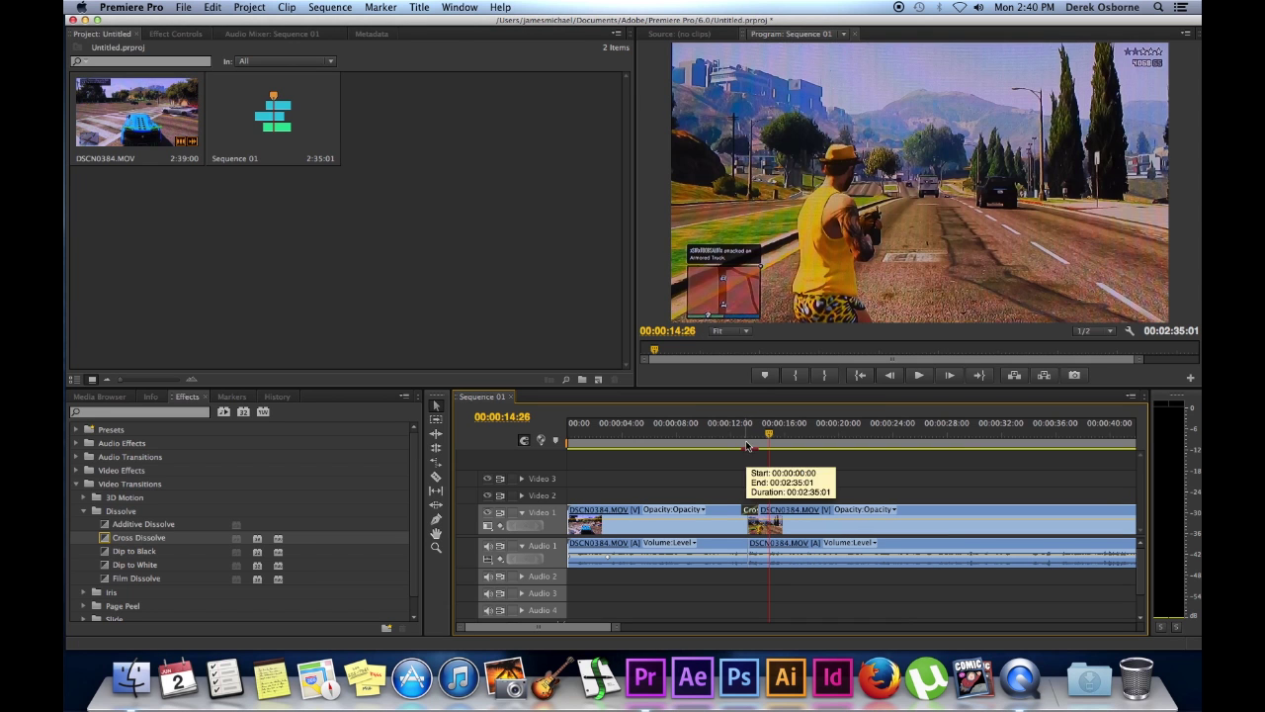
pyautogui.click(745, 436)
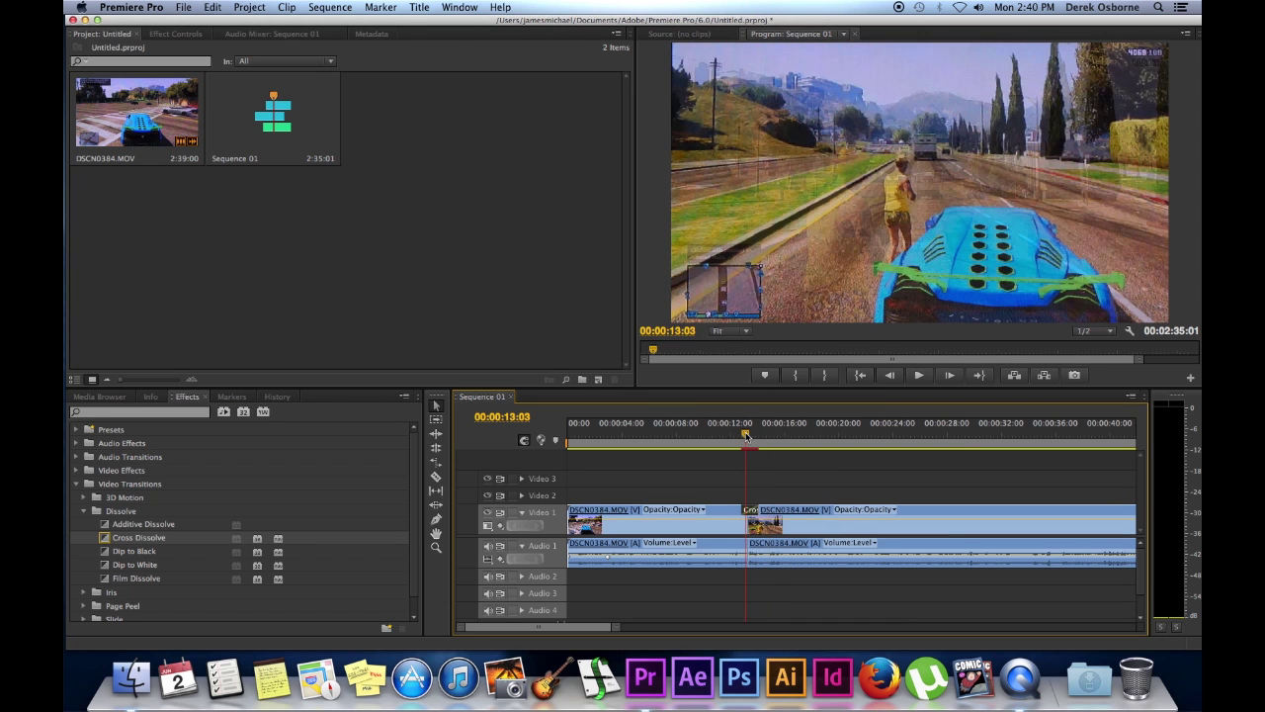
pyautogui.moveTo(745, 436); pyautogui.dragTo(736, 440)
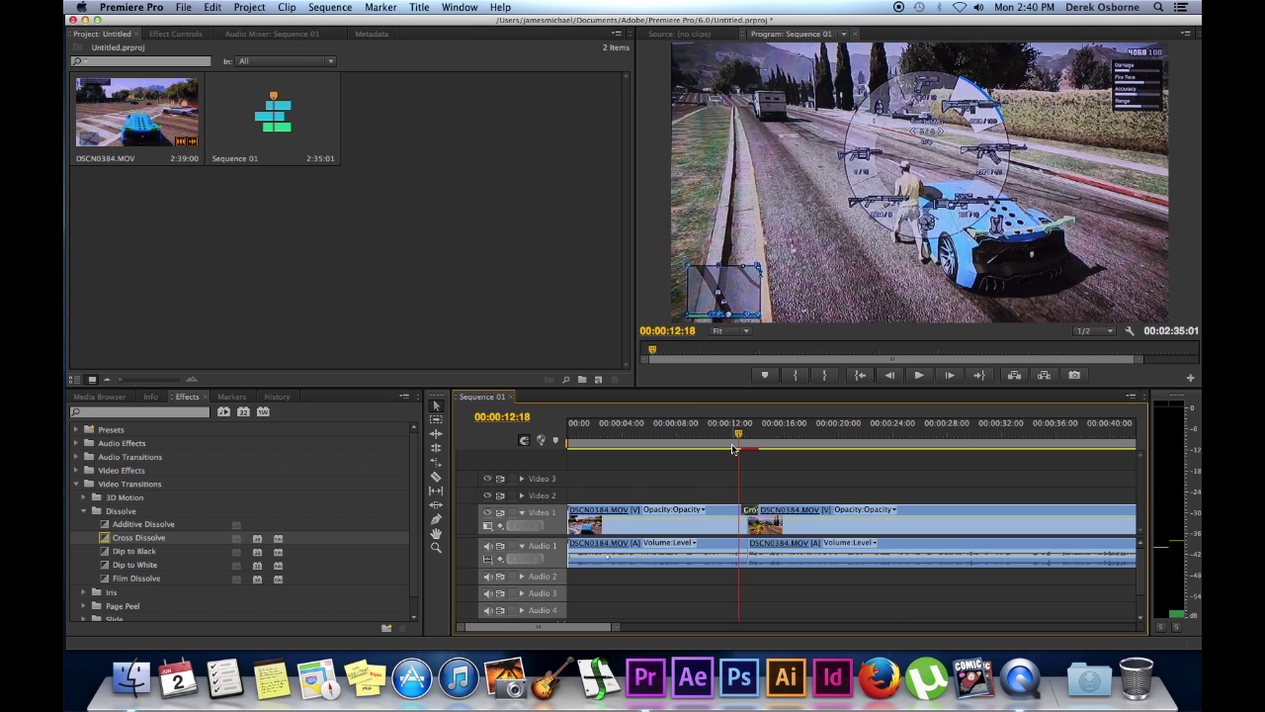
# Render the sequence effects in the work area and start playback.
pyautogui.click(330, 8)
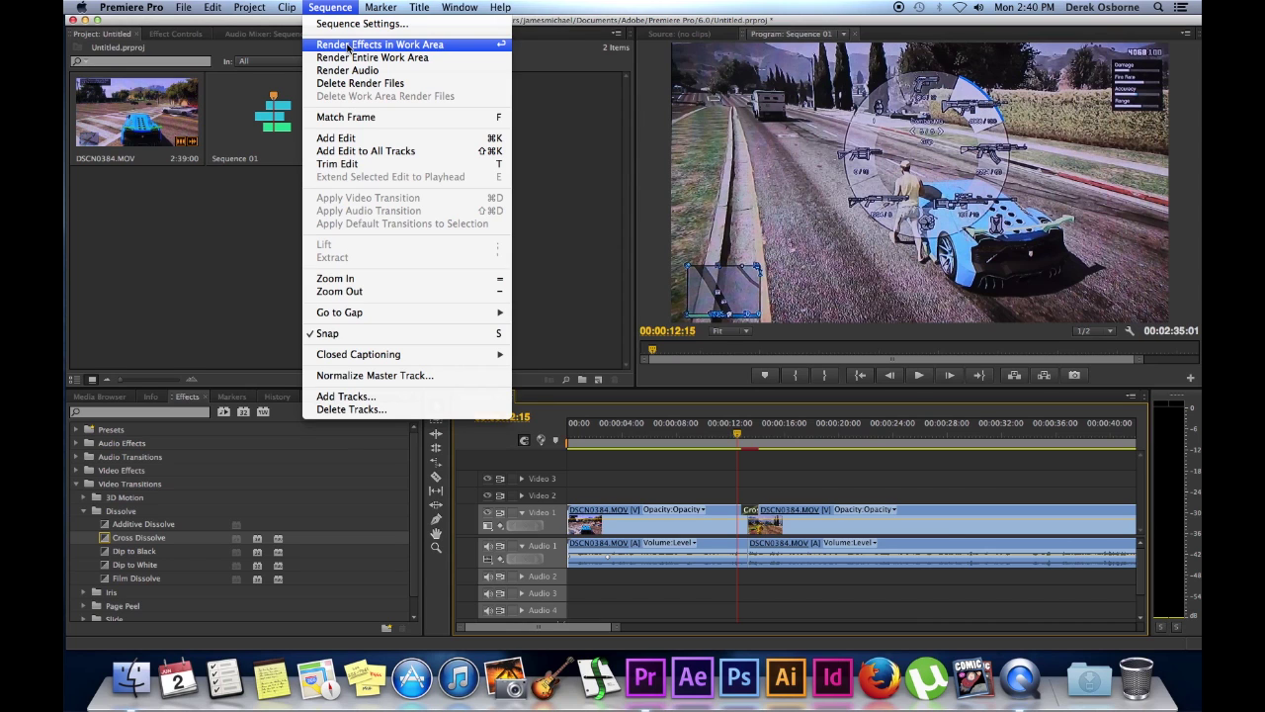
pyautogui.click(348, 45)
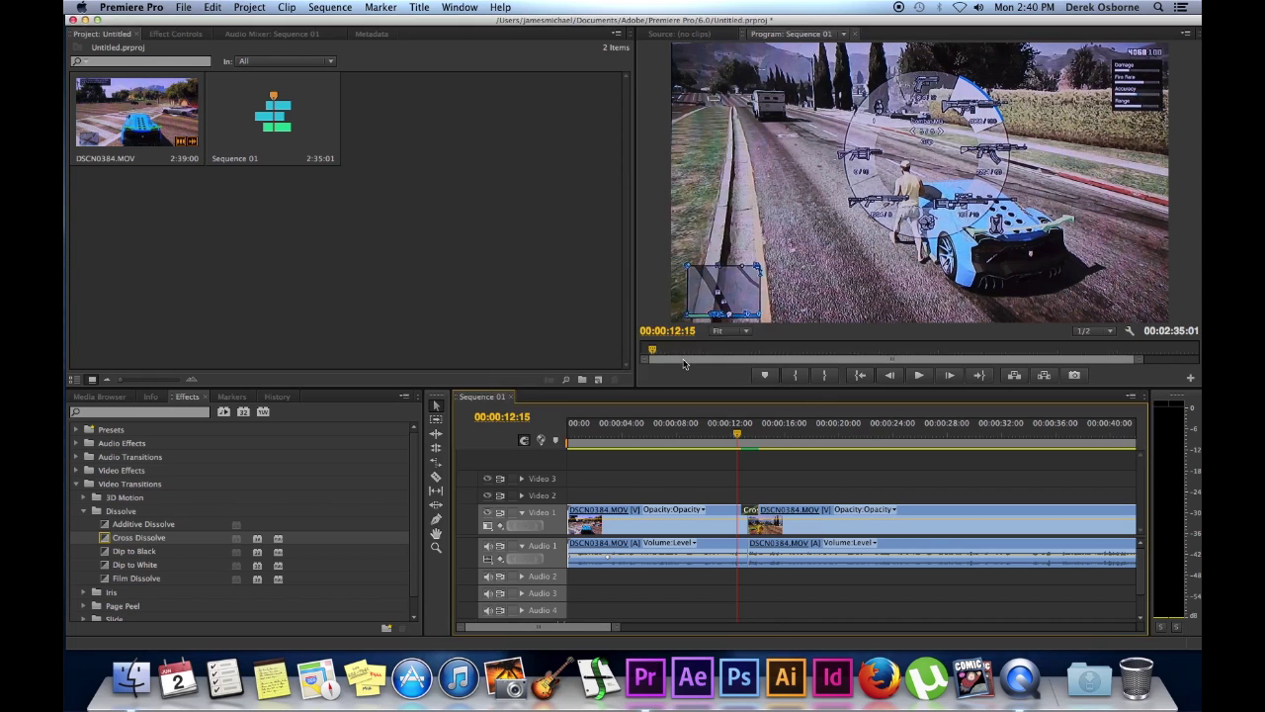
pyautogui.press('space')
# Replay the rendered Cross Dissolve from just before it, then scrub back to about five seconds.
pyautogui.click(737, 435)
pyautogui.press('space')
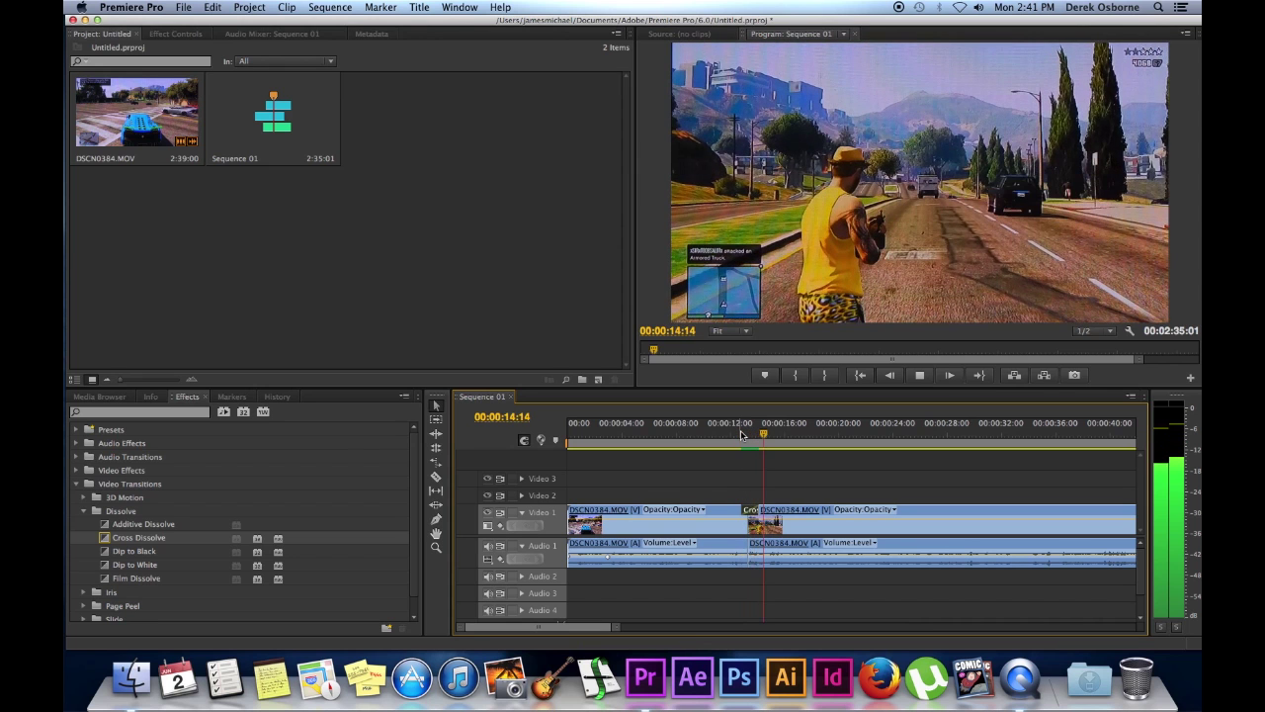
pyautogui.press('space')
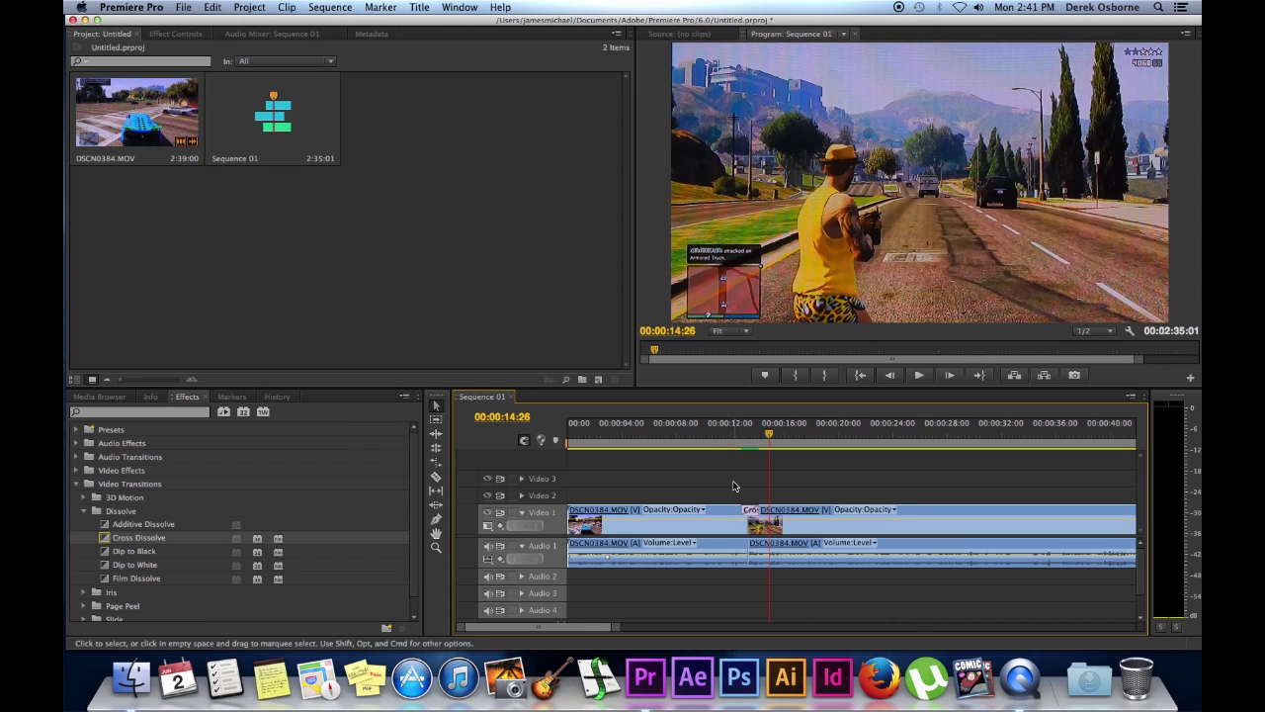
pyautogui.moveTo(769, 434); pyautogui.dragTo(642, 434)
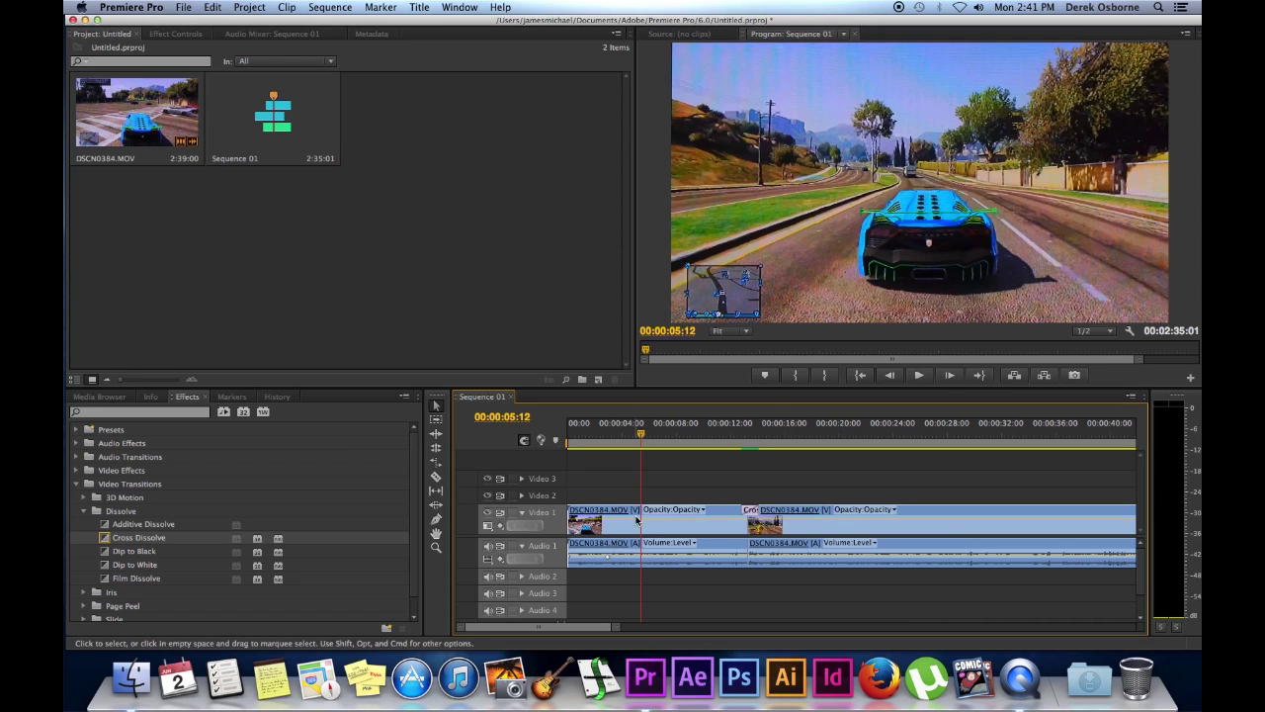
# Start rendering the entire work area, then cancel the preview render partway.
pyautogui.click(343, 12)
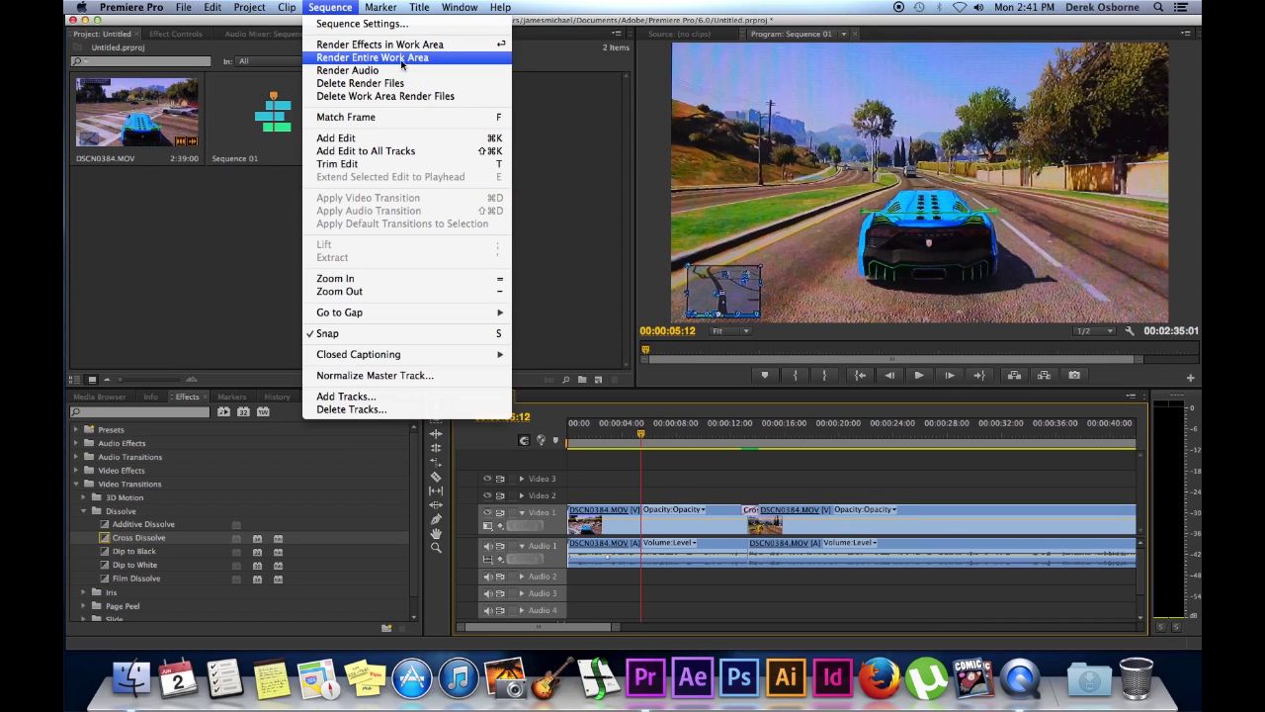
pyautogui.click(441, 58)
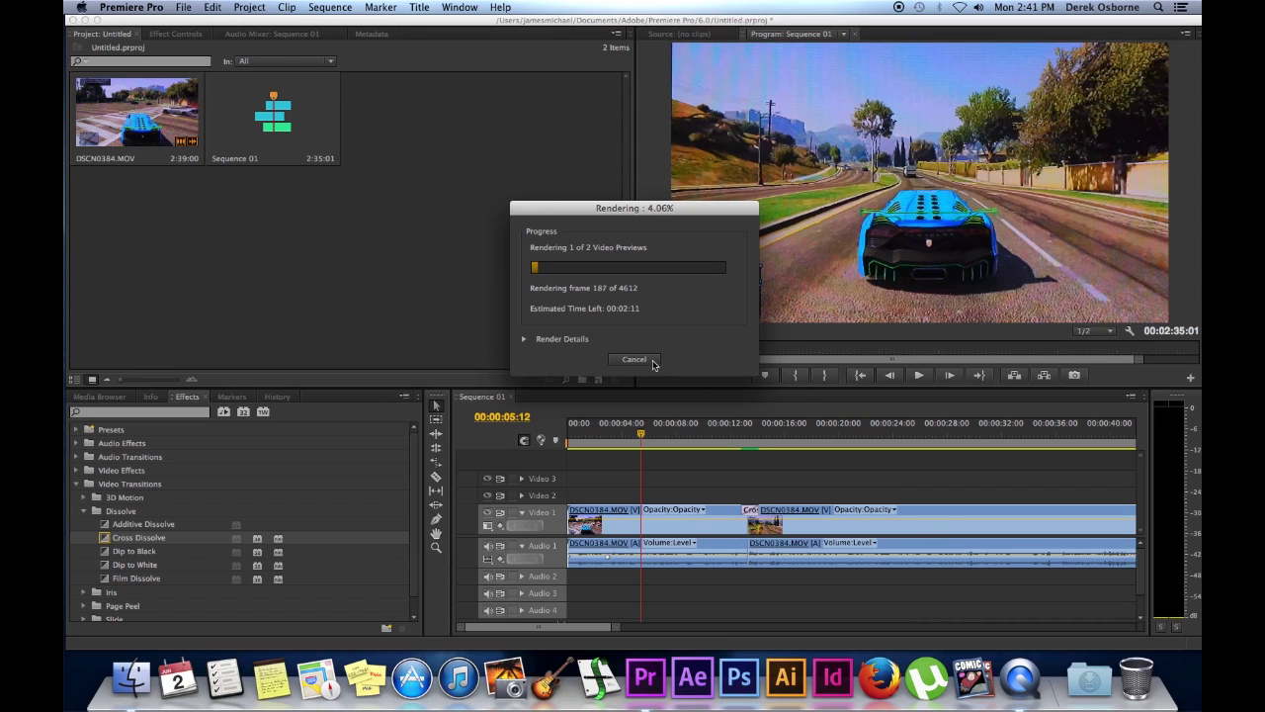
pyautogui.click(652, 360)
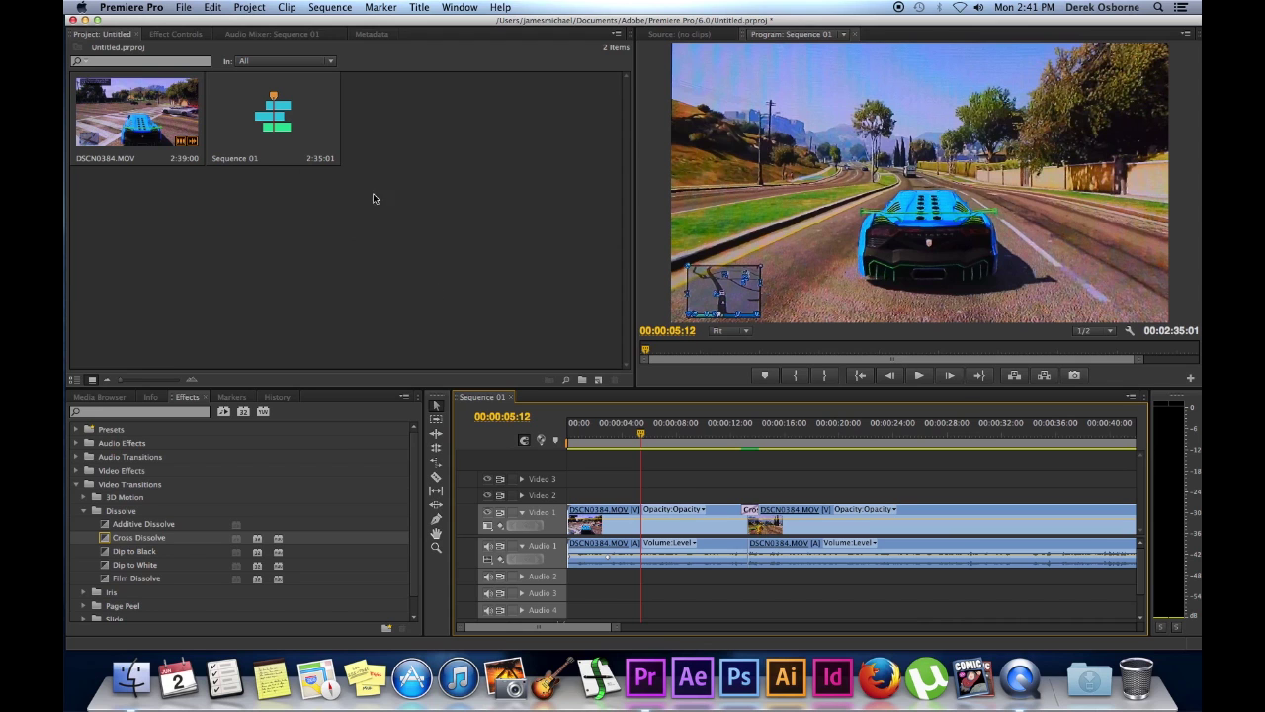
# Open the media export settings for Sequence 01 from the timeline.
pyautogui.click(465, 295)
pyautogui.click(184, 7)
pyautogui.moveTo(278, 312)
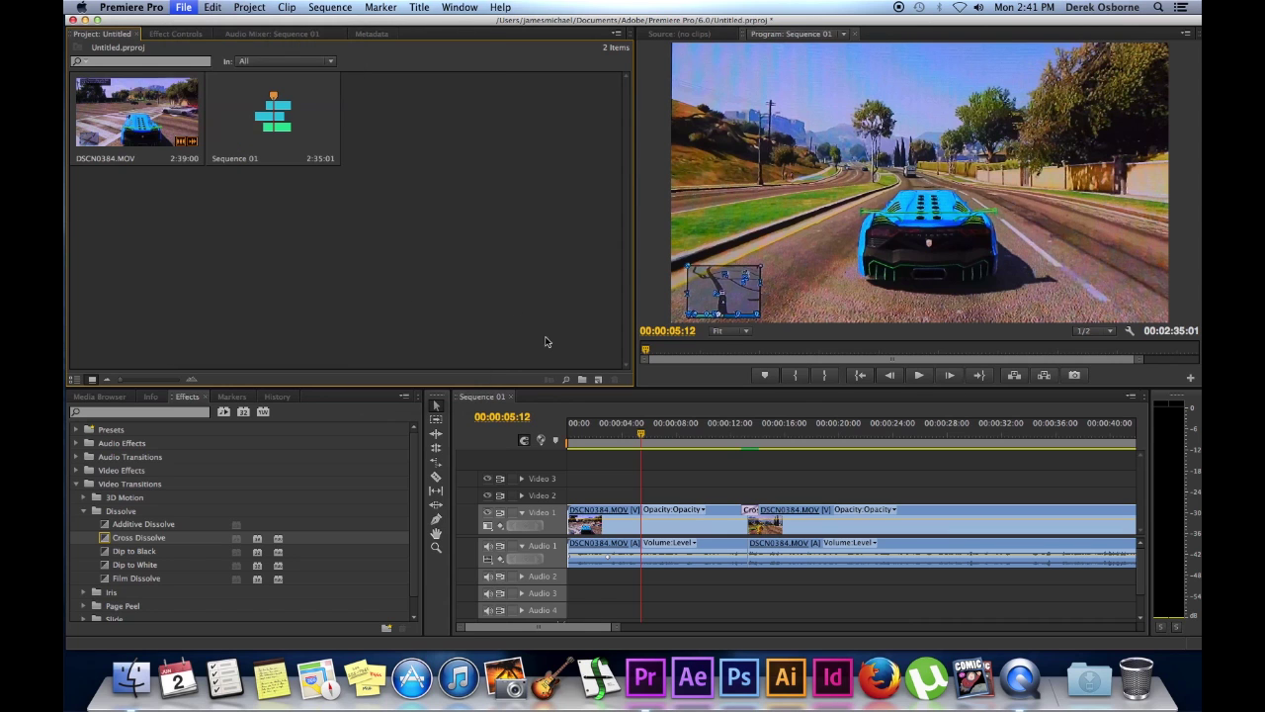
pyautogui.click(727, 497)
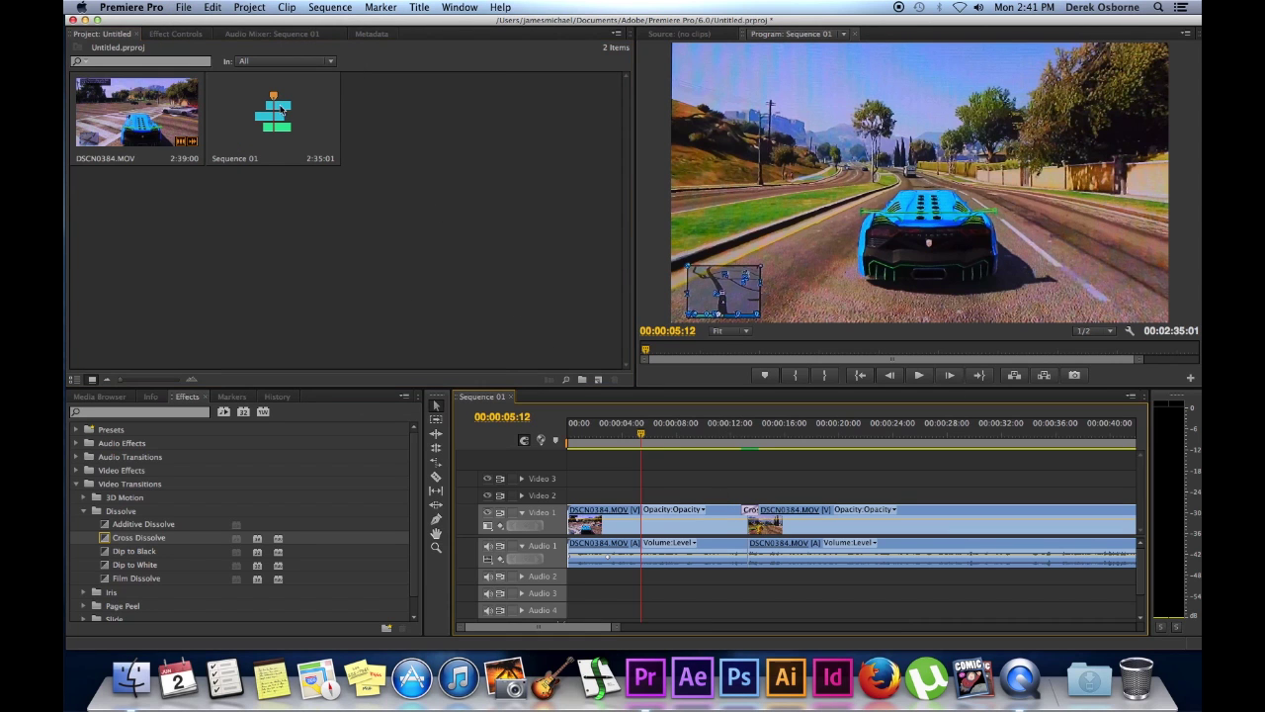
pyautogui.click(184, 7)
pyautogui.moveTo(318, 316)
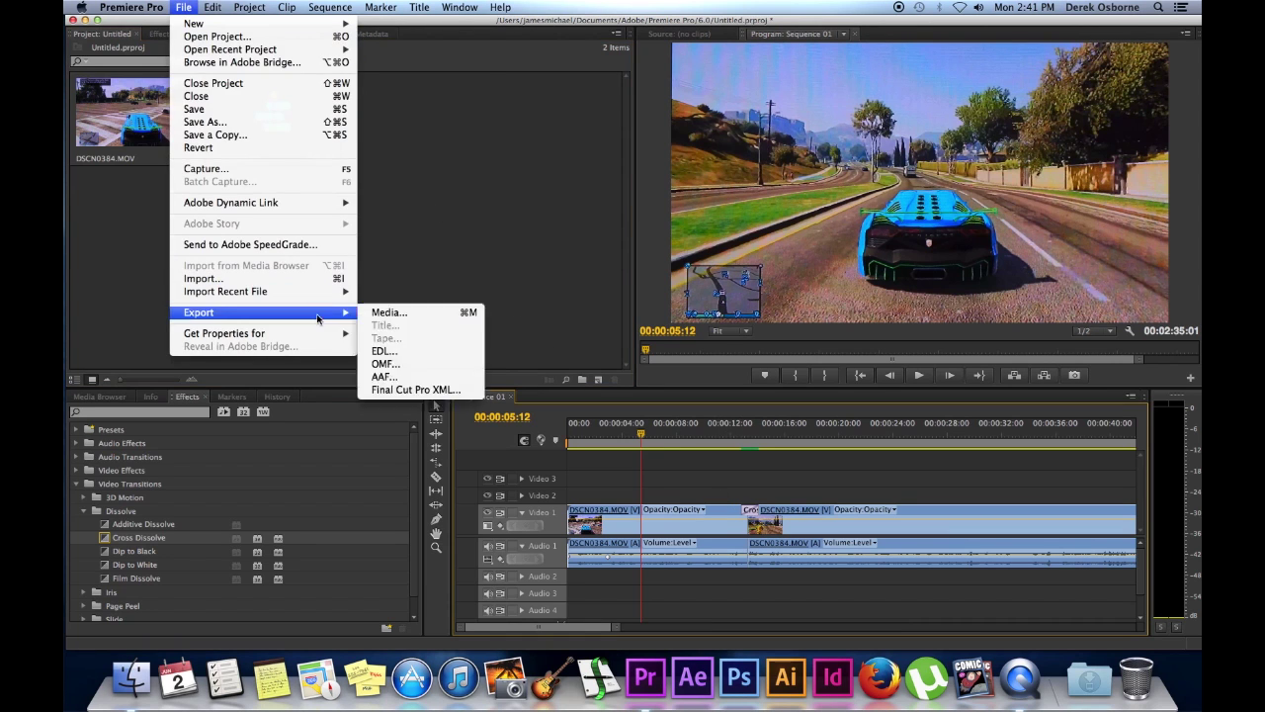
pyautogui.click(394, 312)
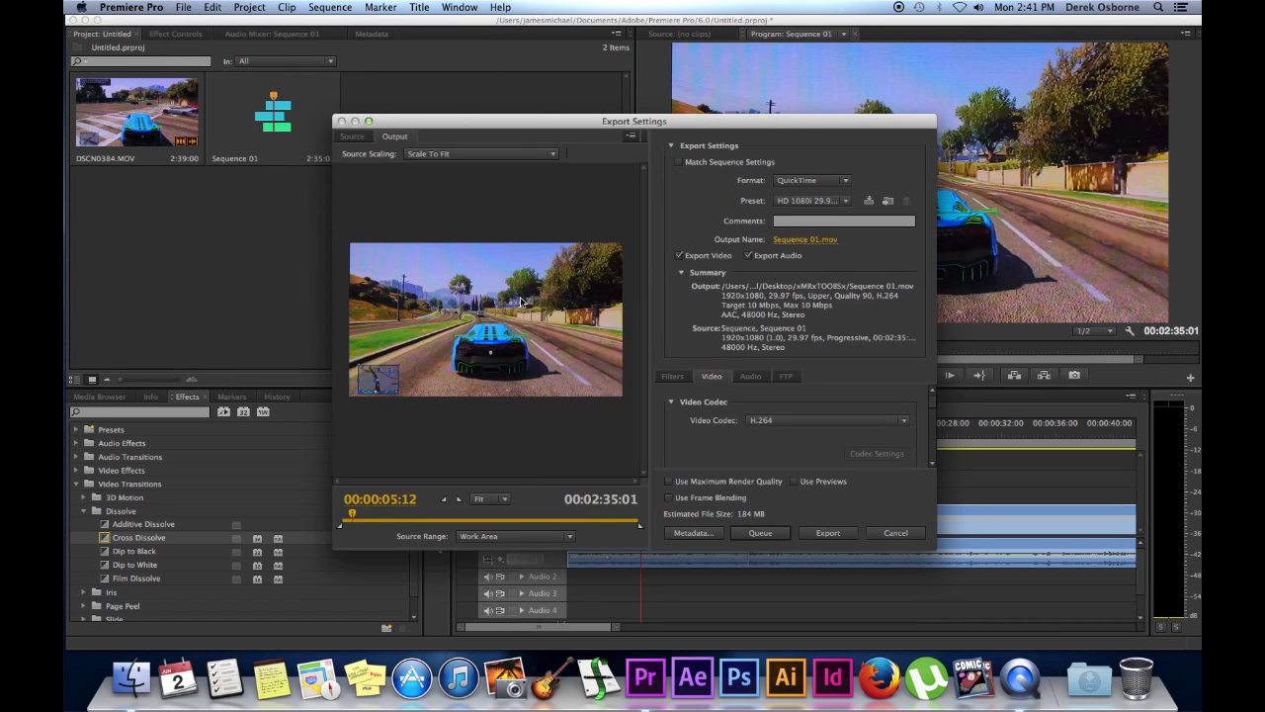
# Move the export preview to 00:00:00:00 and pull the out point in for a Custom range.
pyautogui.moveTo(605, 122); pyautogui.dragTo(619, 113)
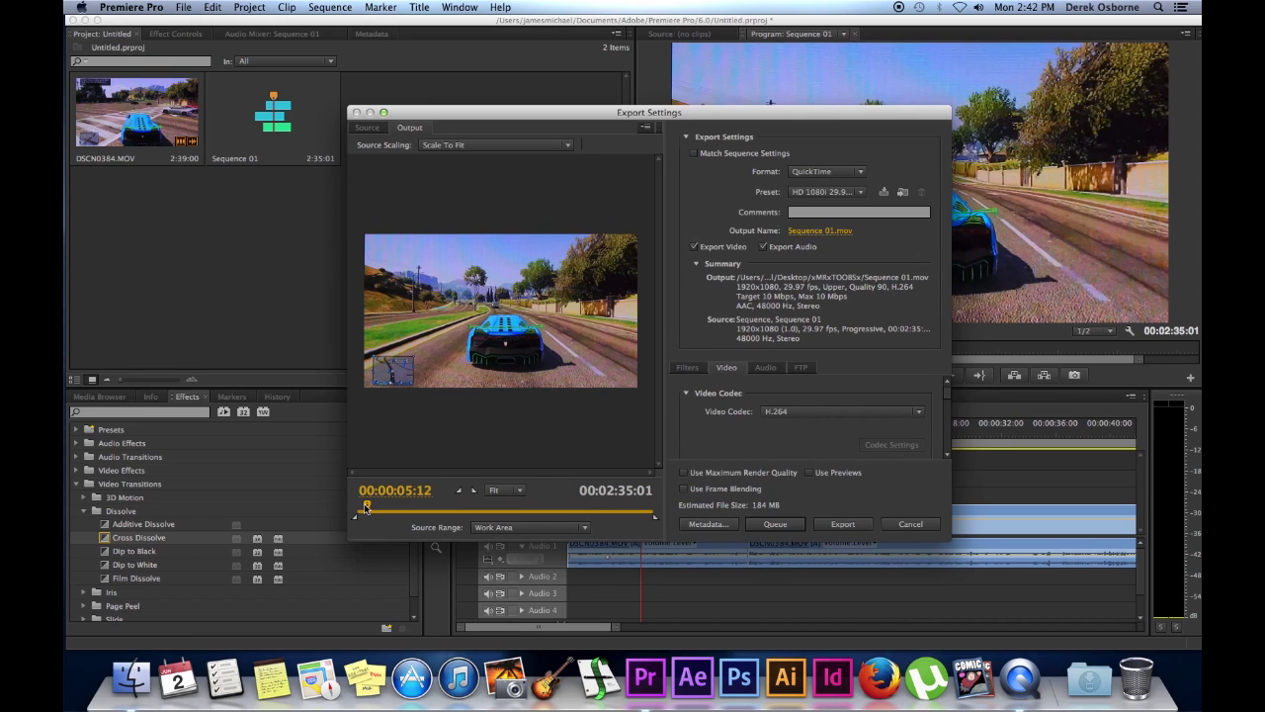
pyautogui.moveTo(367, 506); pyautogui.dragTo(353, 508)
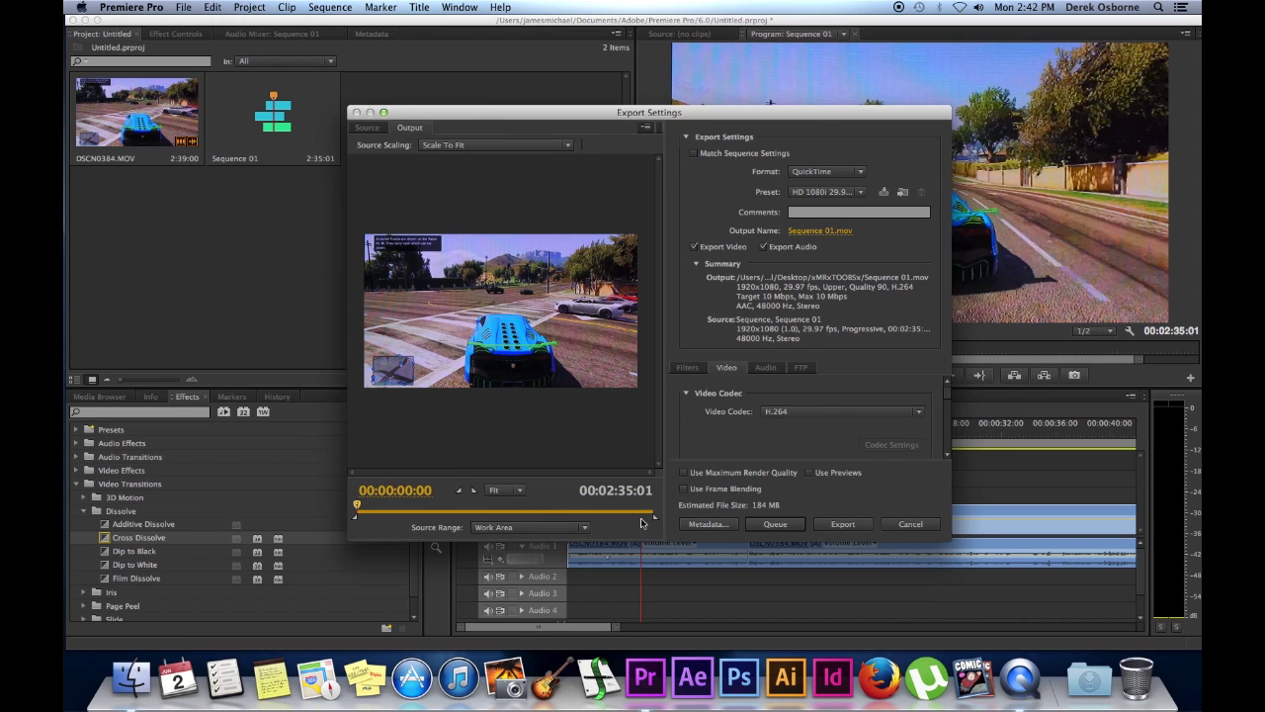
pyautogui.moveTo(653, 521)
pyautogui.mouseDown()
pyautogui.moveTo(455, 521)
pyautogui.moveTo(672, 516)
pyautogui.mouseUp()
# Keep QuickTime format with the HD 1080i 29.97 H.264 preset and review the Video settings.
pyautogui.click(859, 178)
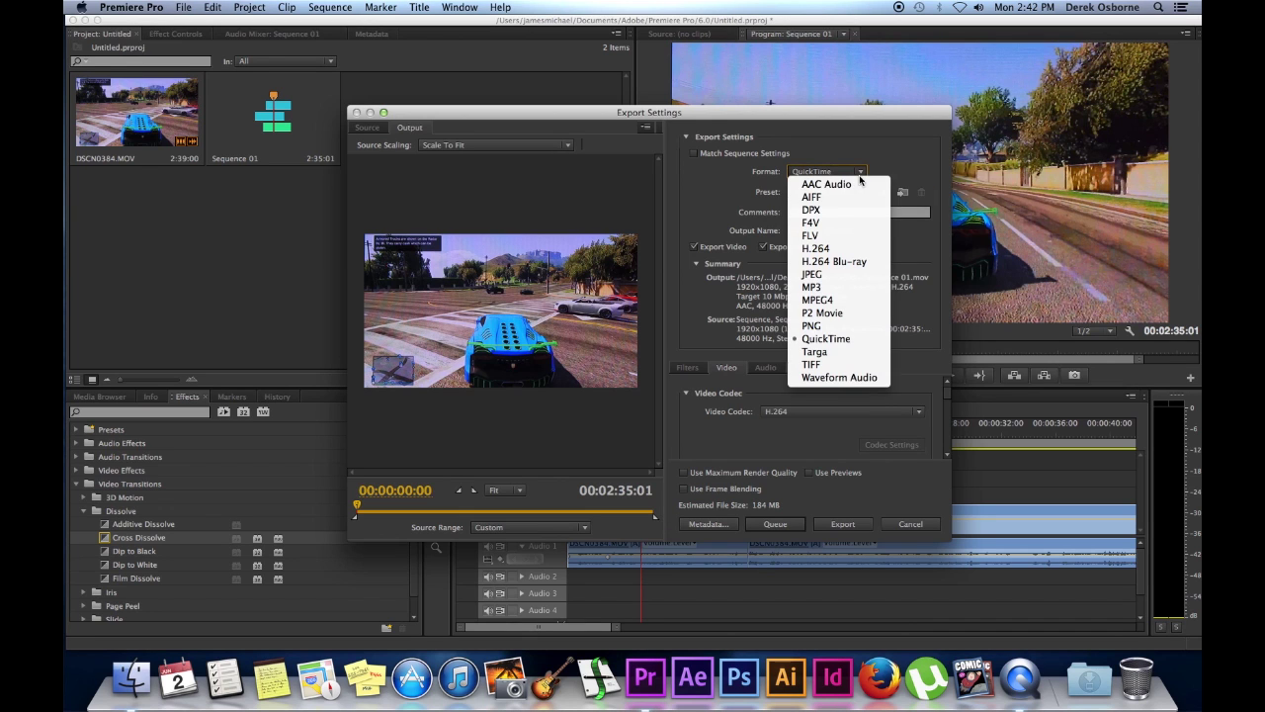
pyautogui.click(859, 178)
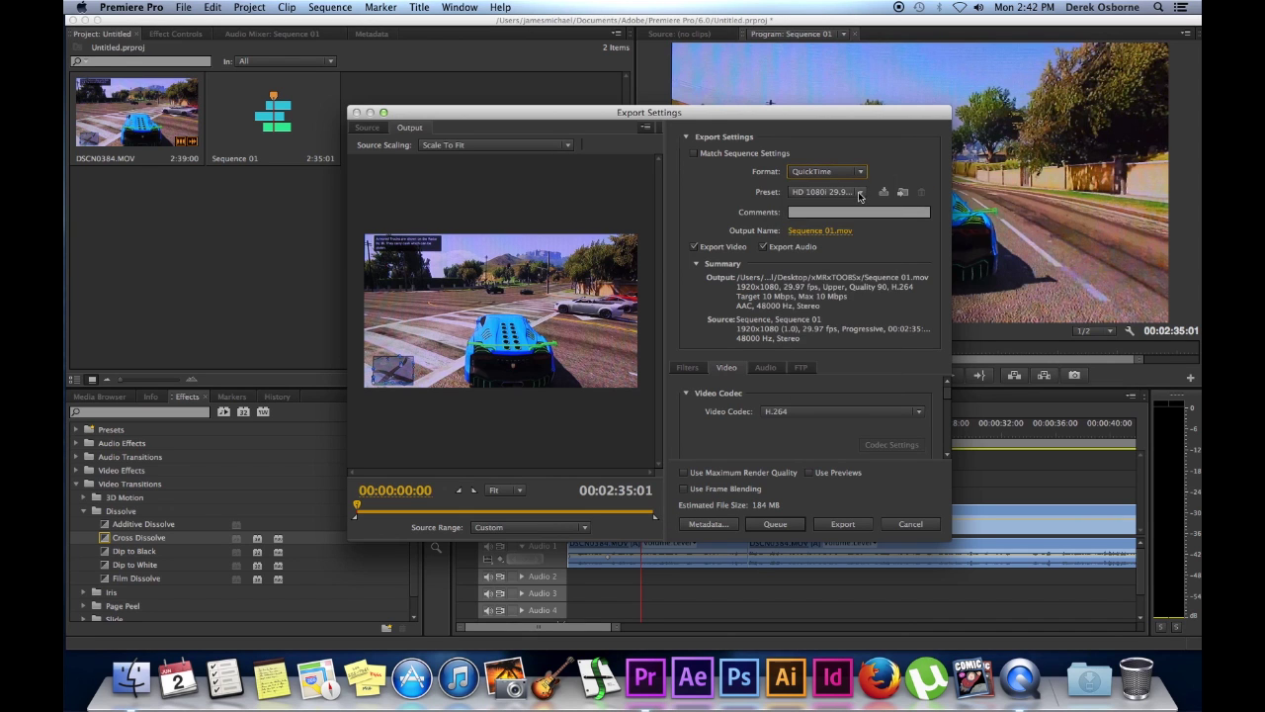
pyautogui.click(859, 195)
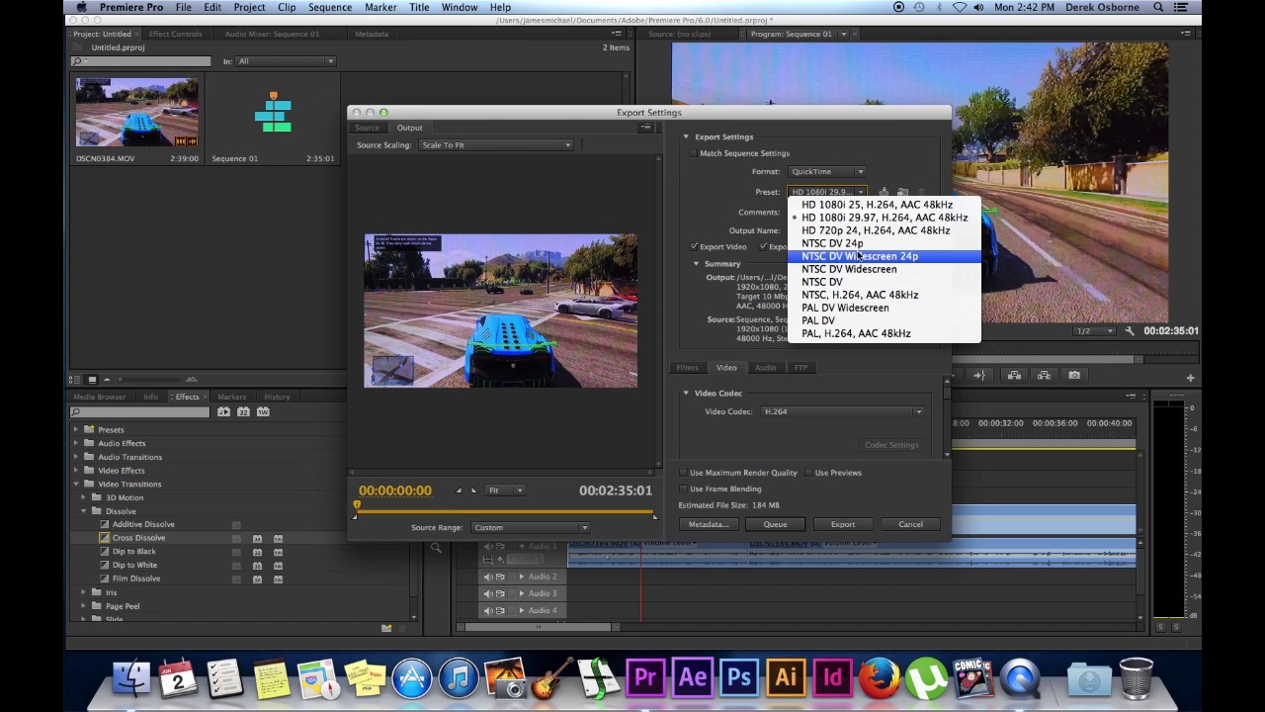
pyautogui.click(877, 171)
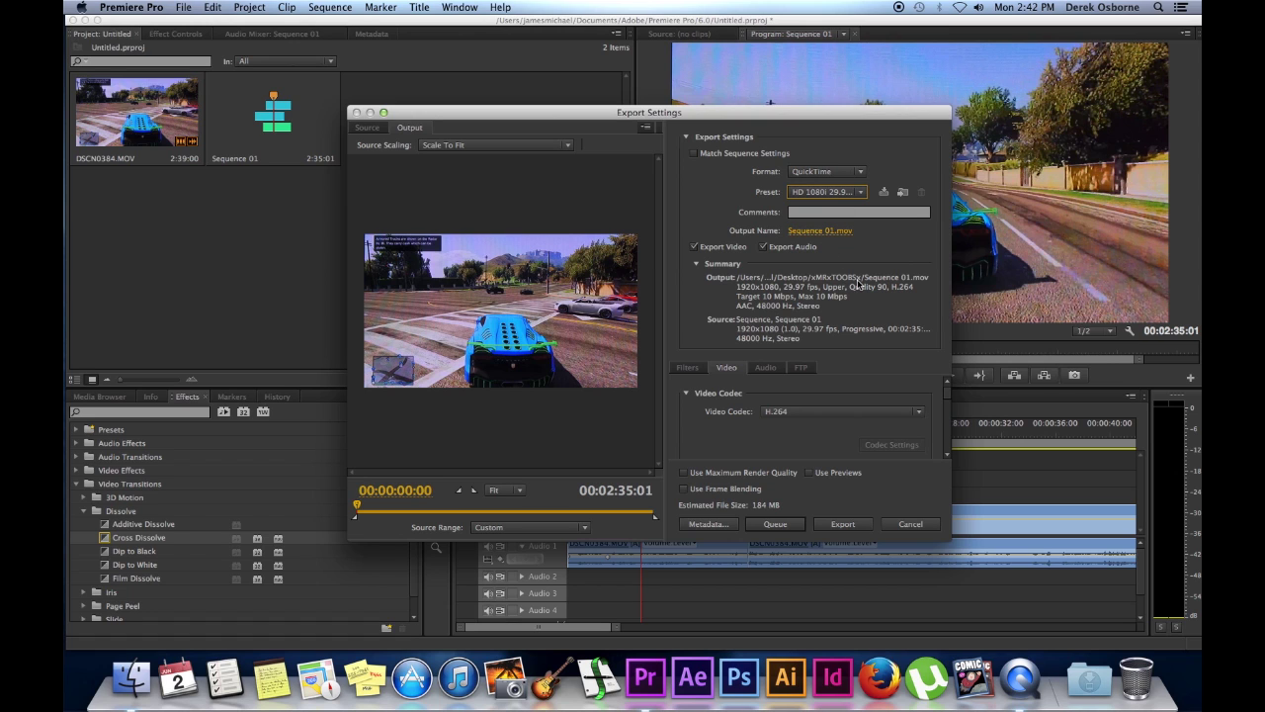
pyautogui.scroll(-1, 948, 401)
pyautogui.scroll(-3, 948, 400)
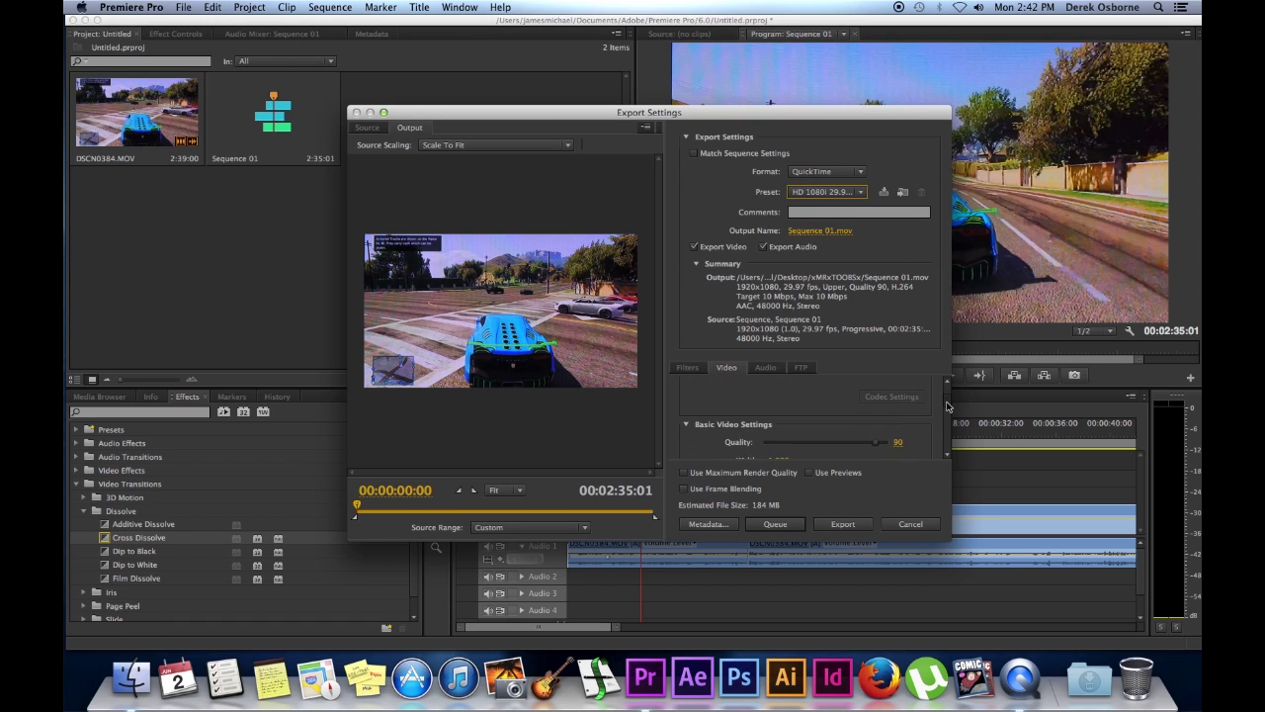
pyautogui.scroll(-5, 946, 407)
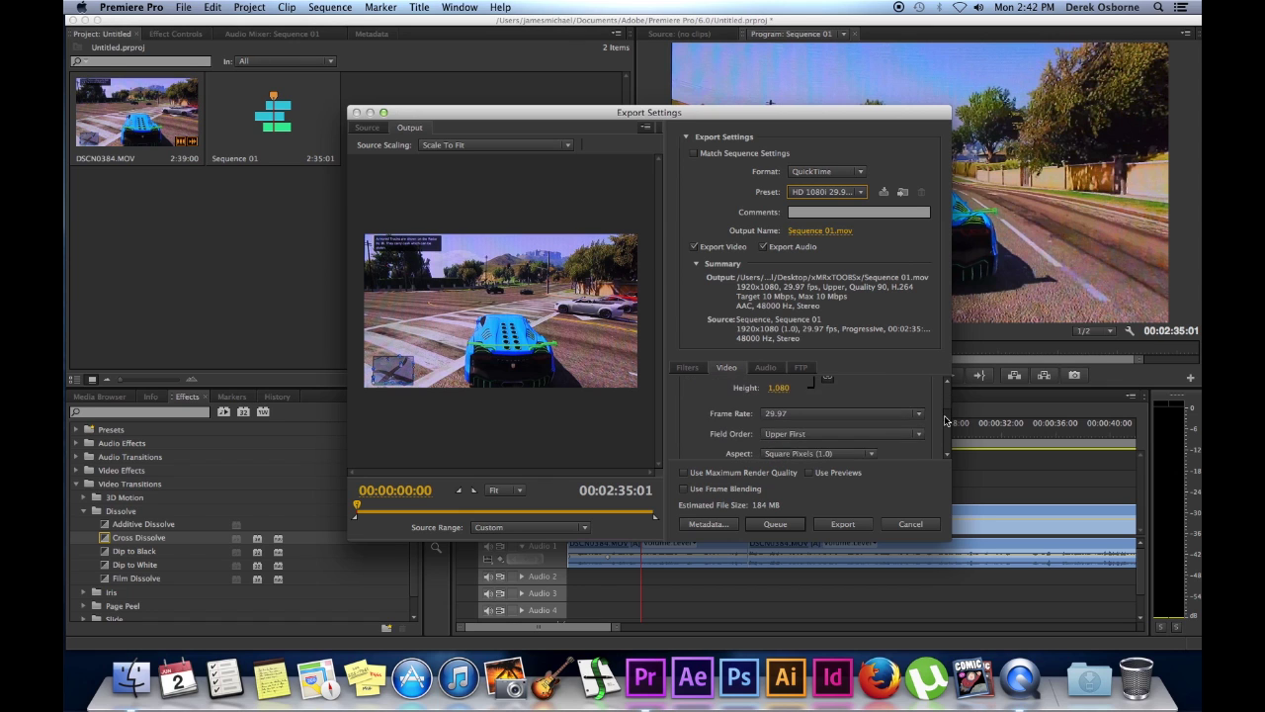
pyautogui.scroll(6, 945, 422)
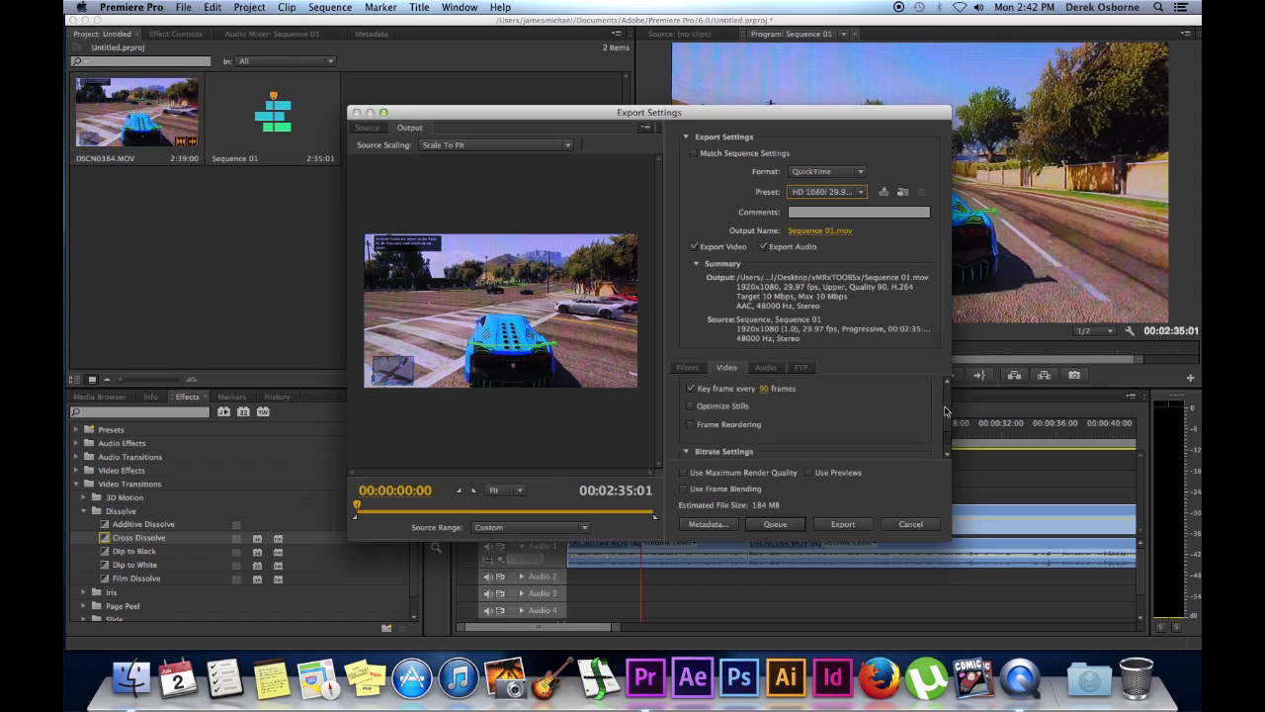
pyautogui.scroll(2, 944, 386)
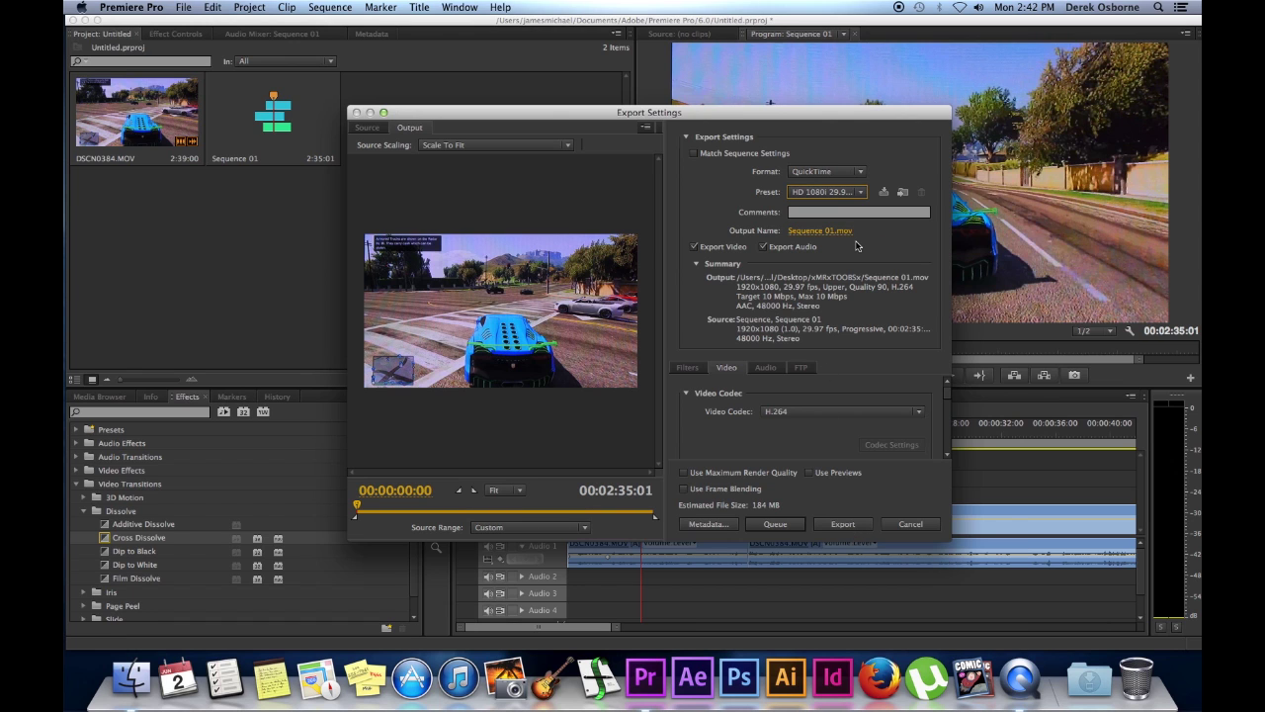
# Cancel the Export Settings dialog without exporting.
pyautogui.click(889, 527)
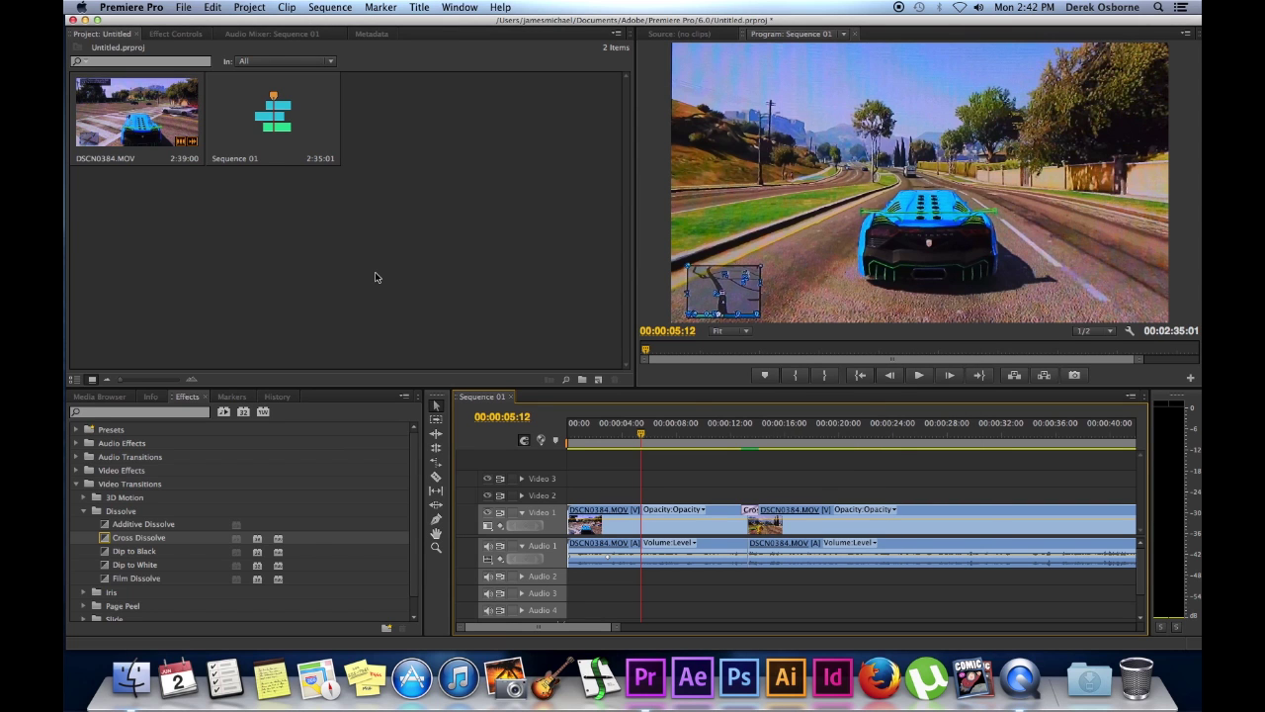